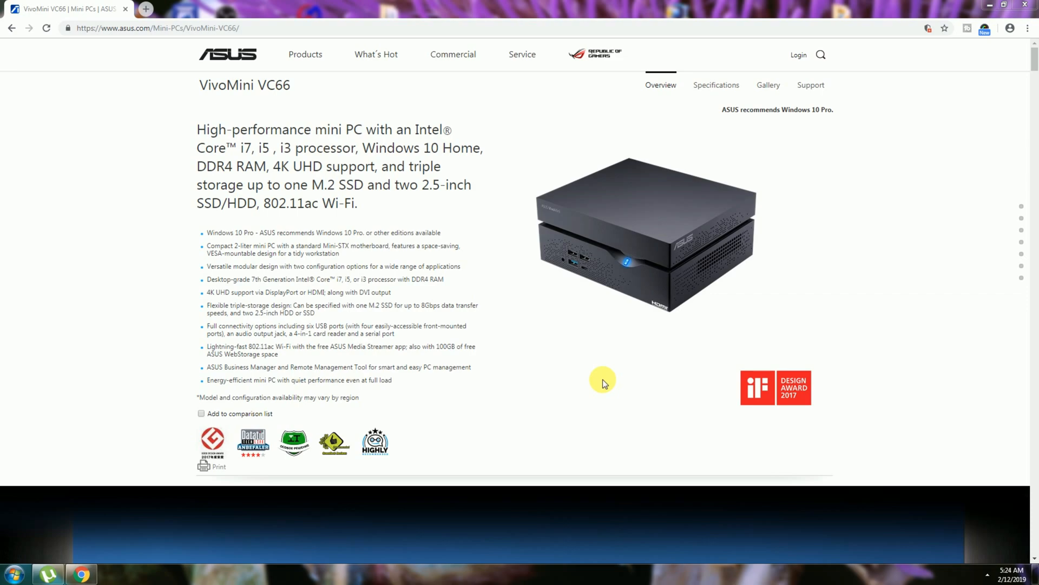
scroll(540, 388, "down", 4)
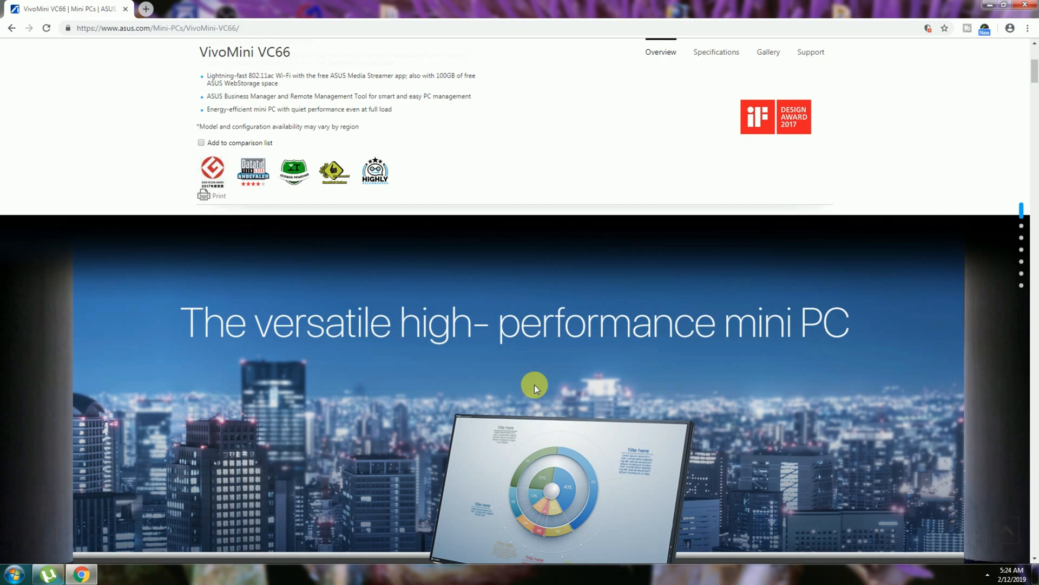
scroll(754, 405, "down", 4)
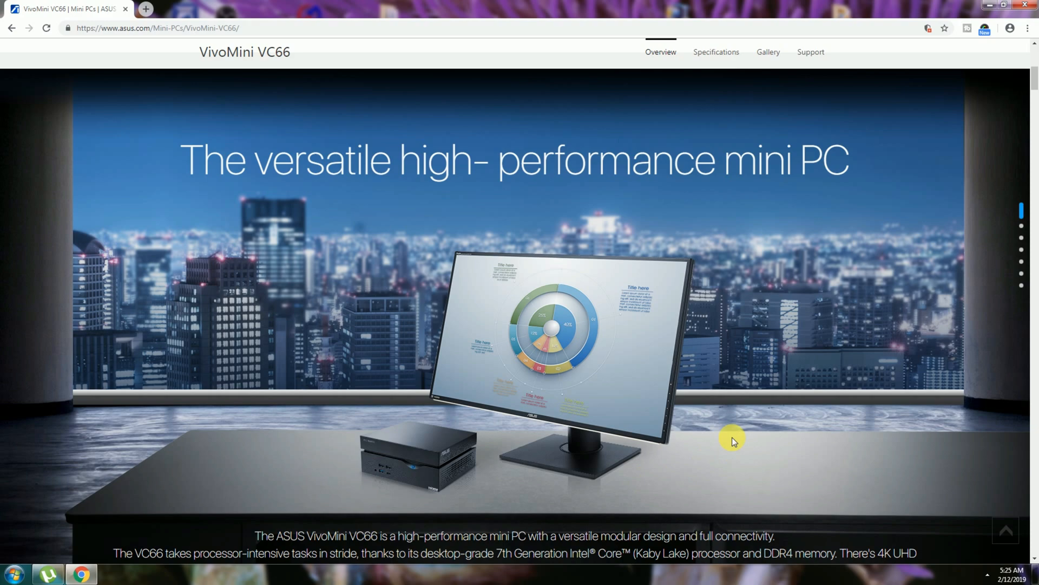
scroll(732, 437, "down", 2)
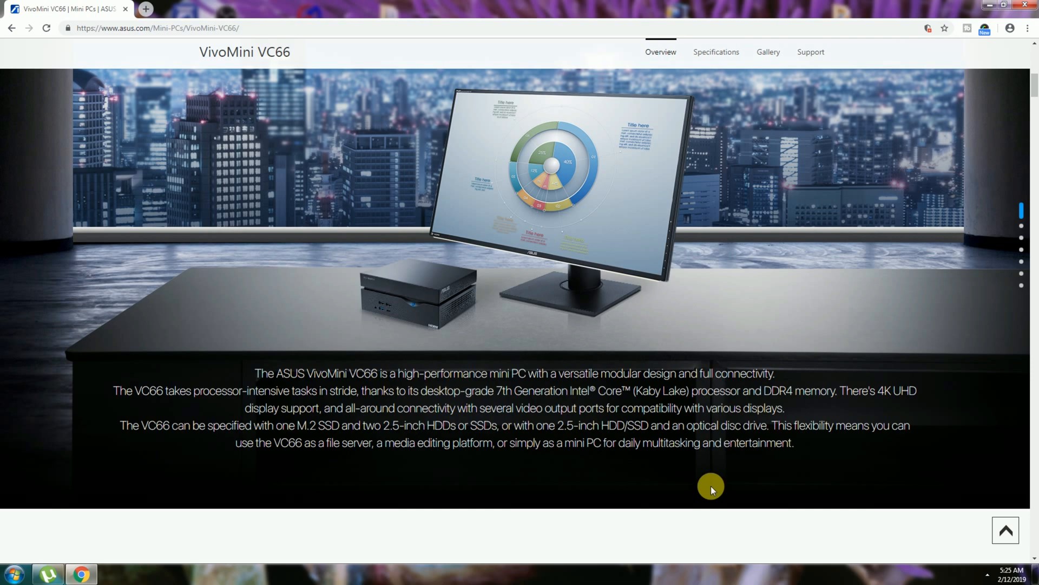
scroll(660, 474, "down", 2)
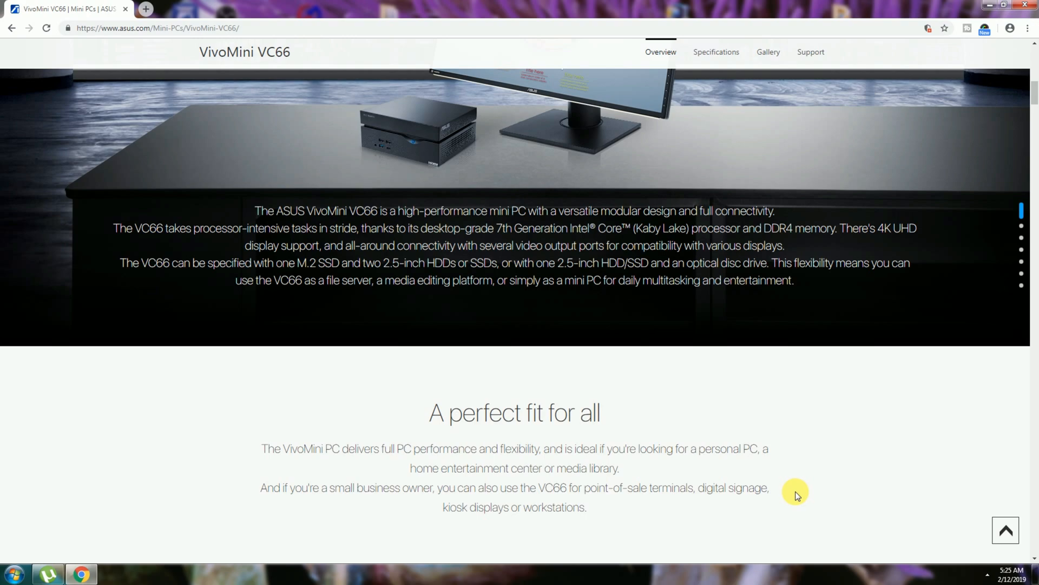
scroll(797, 495, "down", 3)
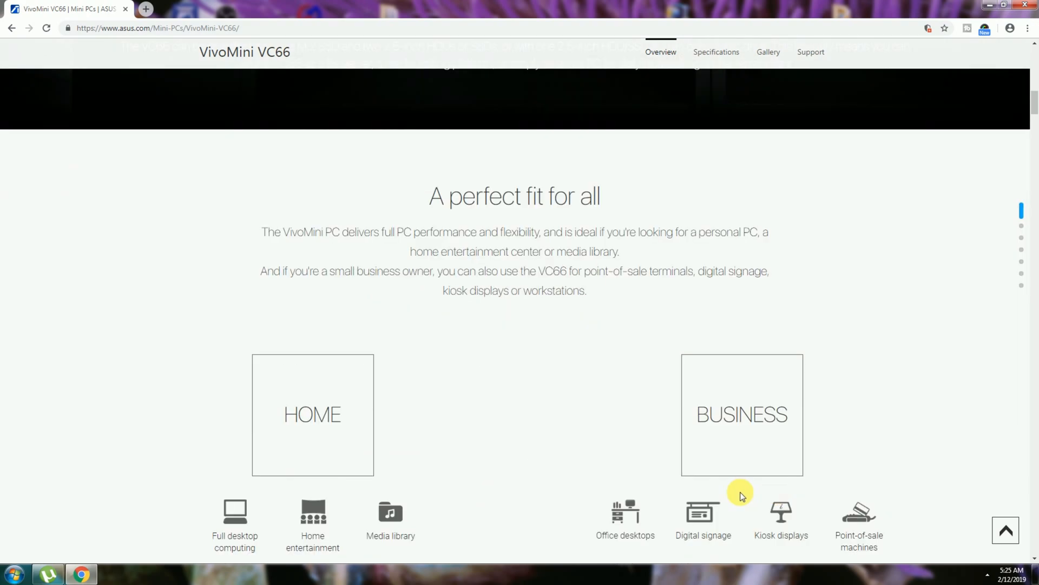
scroll(782, 500, "down", 3)
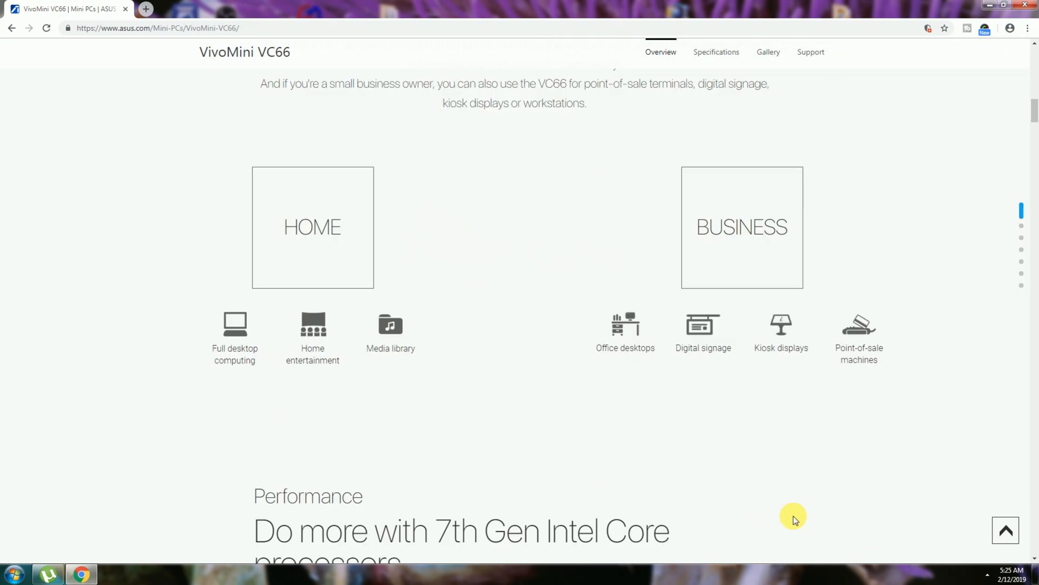
scroll(783, 501, "down", 3)
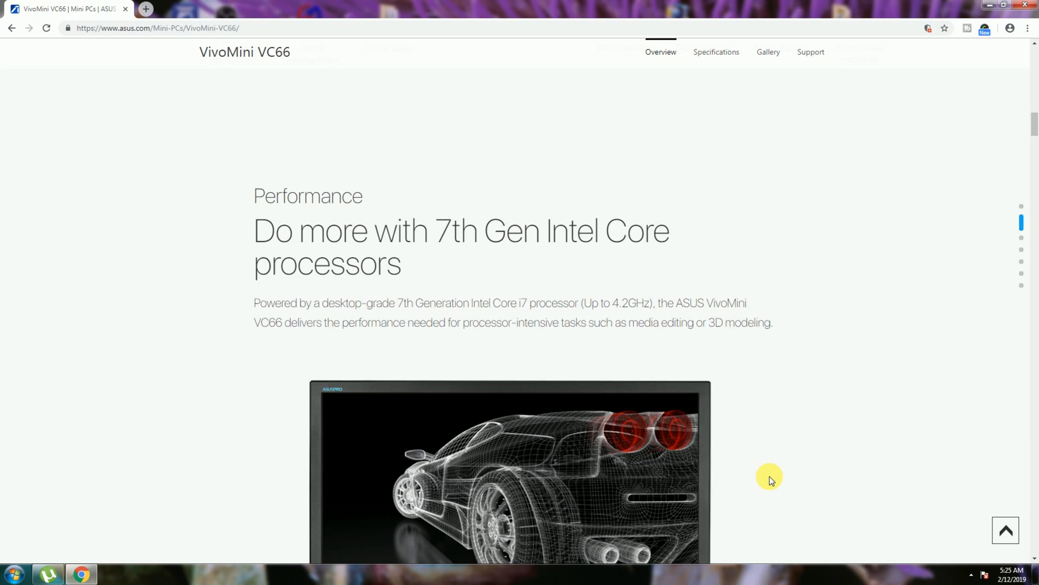
scroll(771, 452, "down", 2)
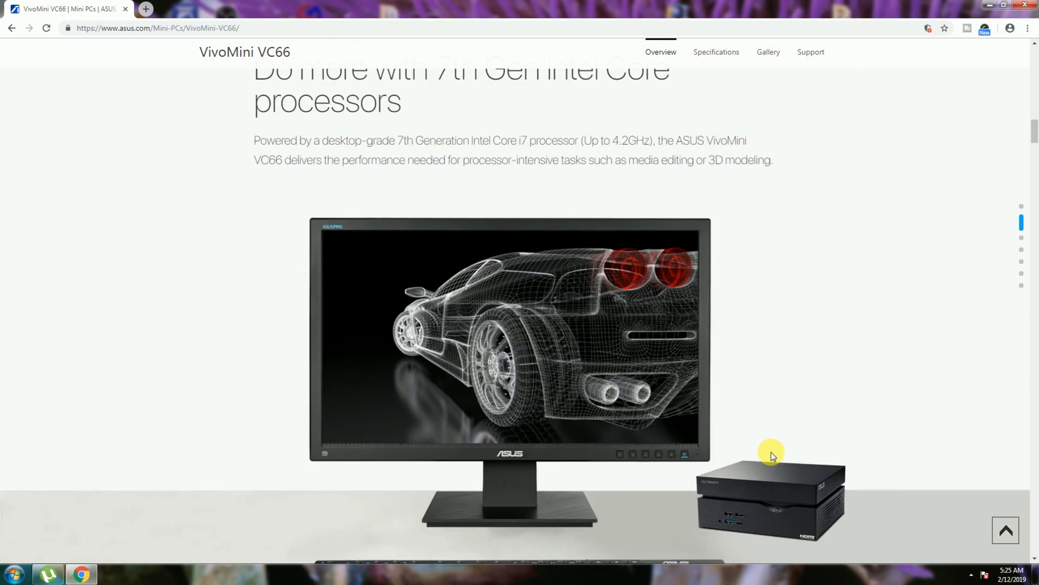
scroll(814, 397, "down", 3)
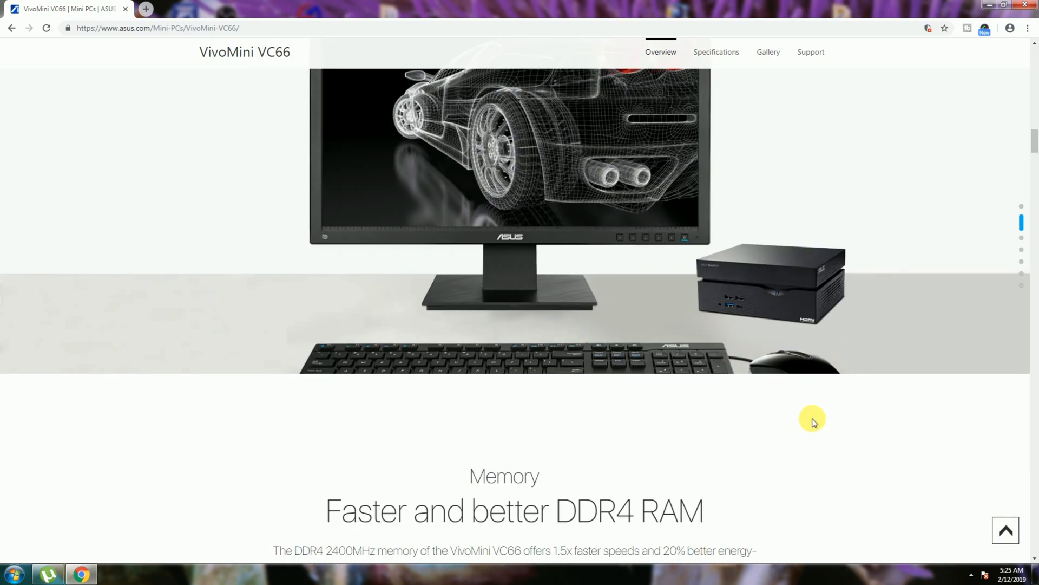
scroll(813, 421, "down", 2)
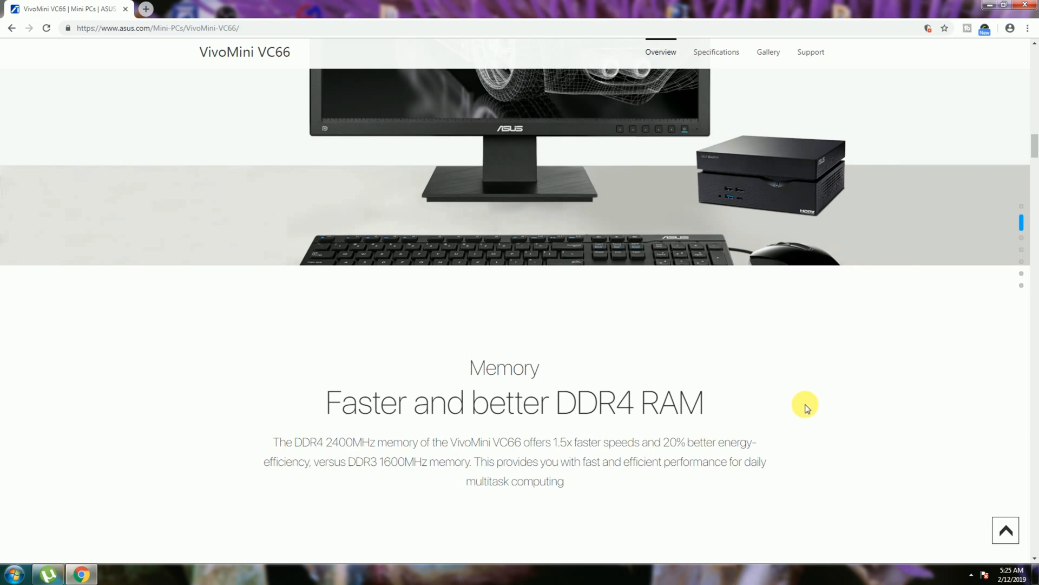
scroll(807, 407, "down", 3)
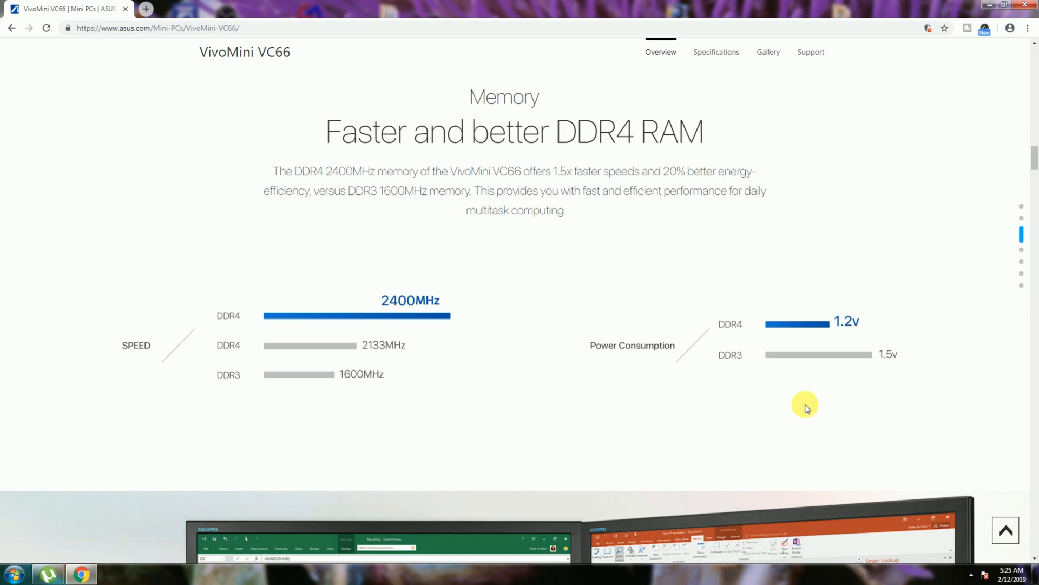
scroll(597, 388, "down", 5)
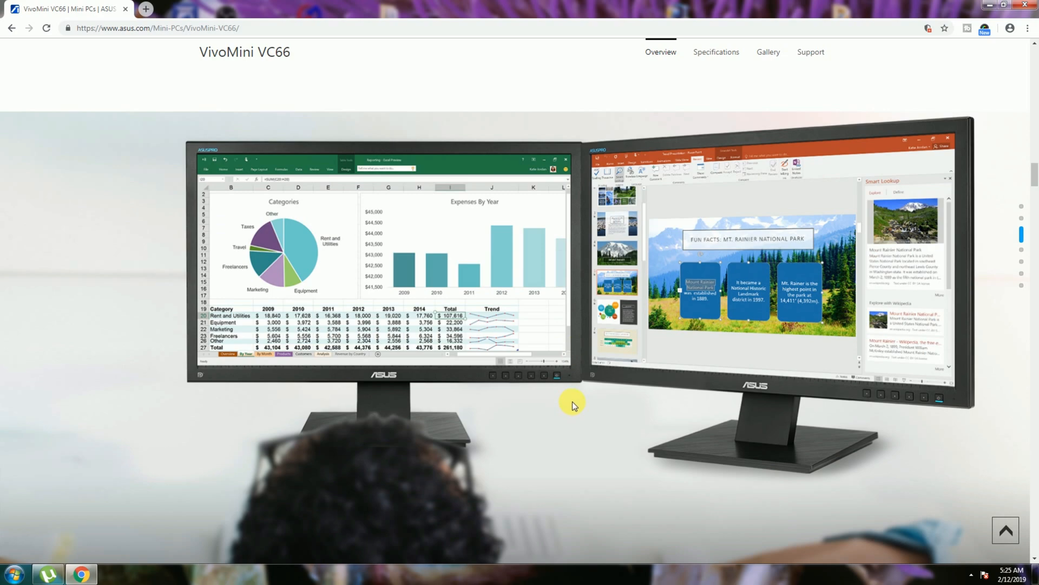
scroll(573, 402, "down", 4)
scroll(577, 409, "down", 4)
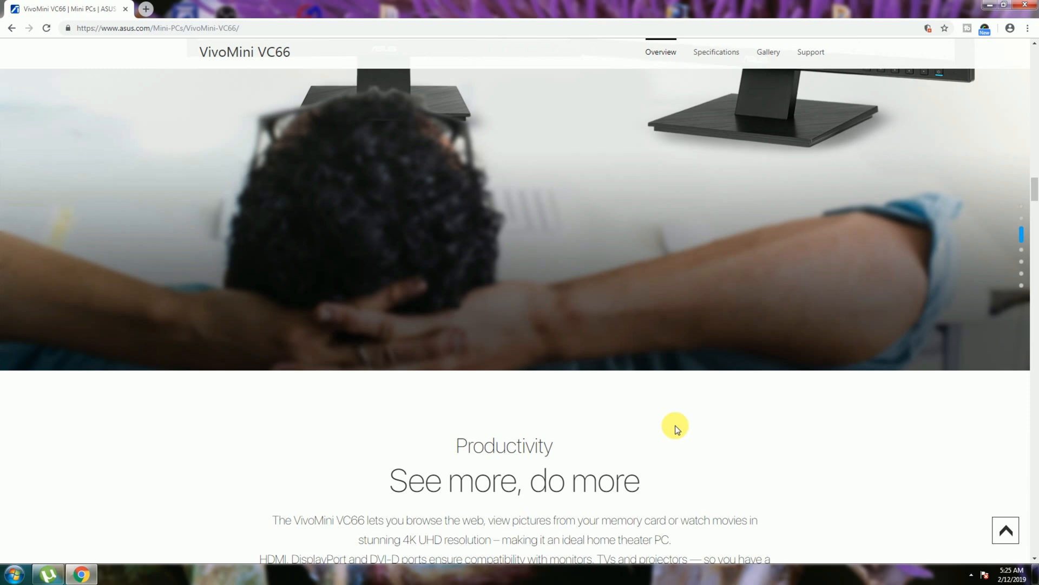
scroll(675, 427, "down", 2)
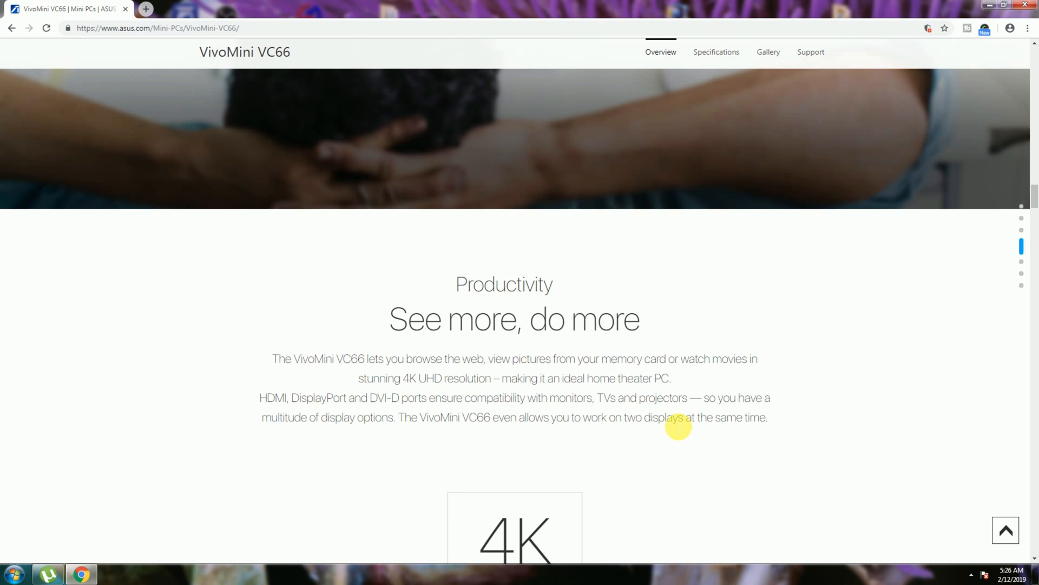
scroll(678, 426, "up", 3)
scroll(670, 413, "up", 3)
scroll(670, 413, "up", 3)
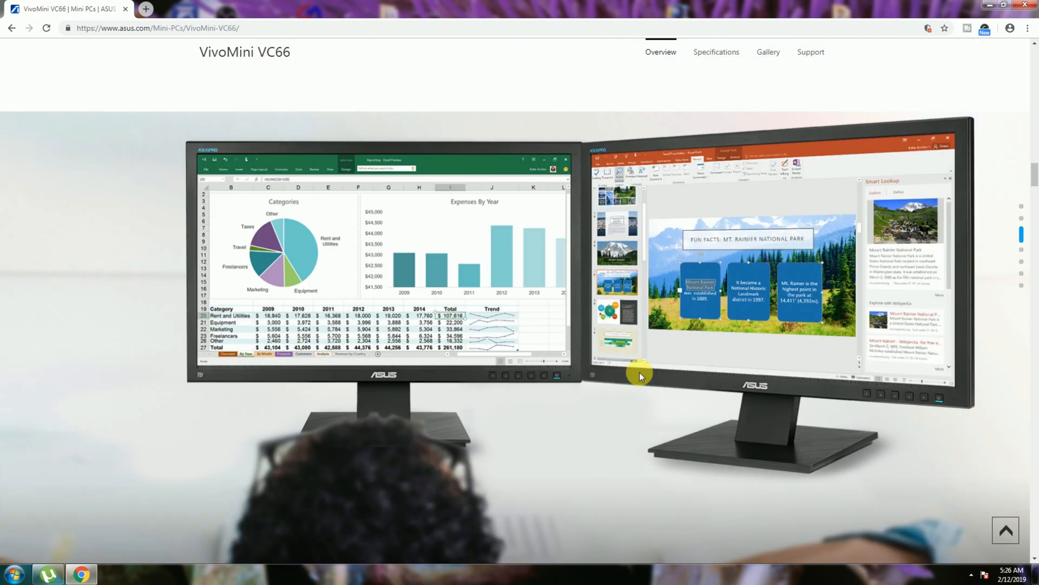
scroll(824, 418, "down", 4)
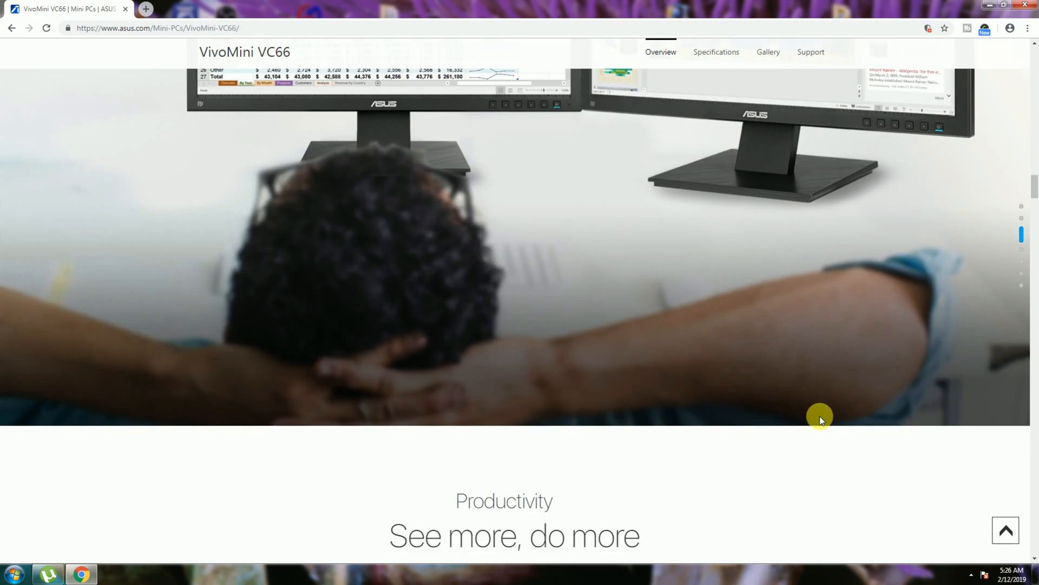
scroll(813, 418, "down", 4)
scroll(800, 417, "down", 4)
scroll(795, 419, "down", 4)
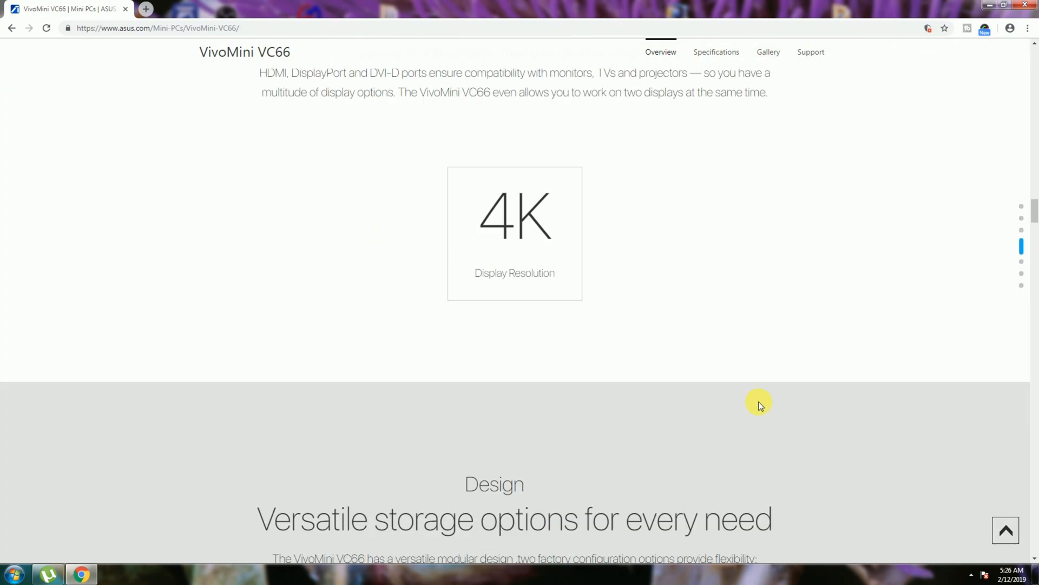
scroll(759, 406, "down", 4)
scroll(753, 400, "down", 1)
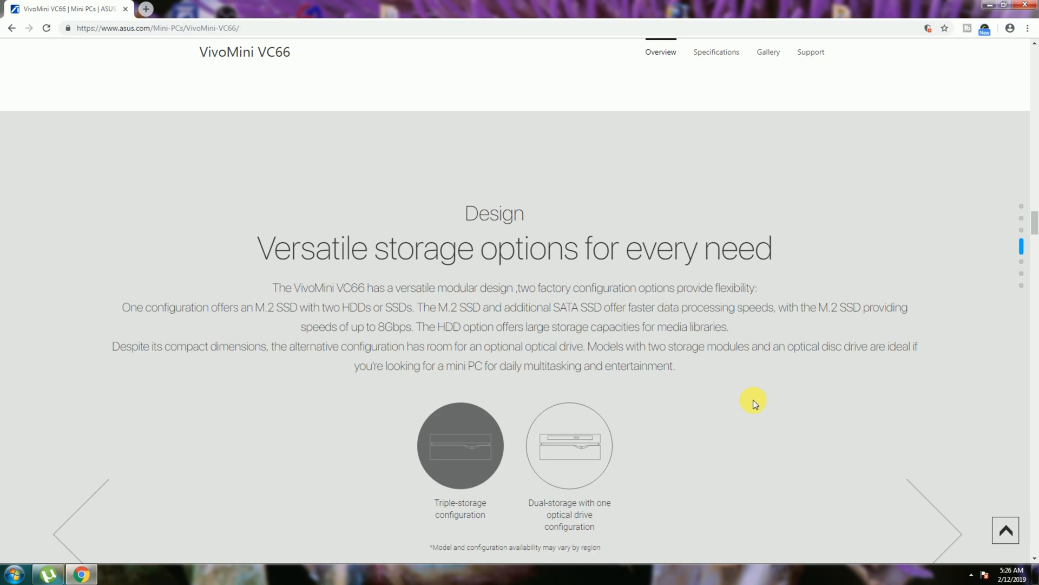
scroll(752, 399, "down", 2)
scroll(753, 403, "down", 3)
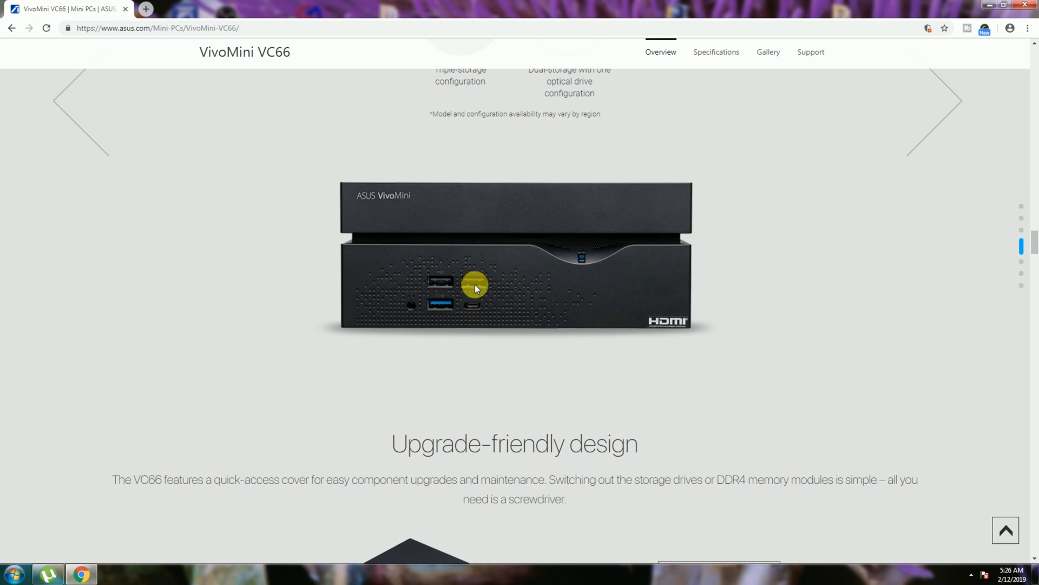
scroll(642, 349, "down", 4)
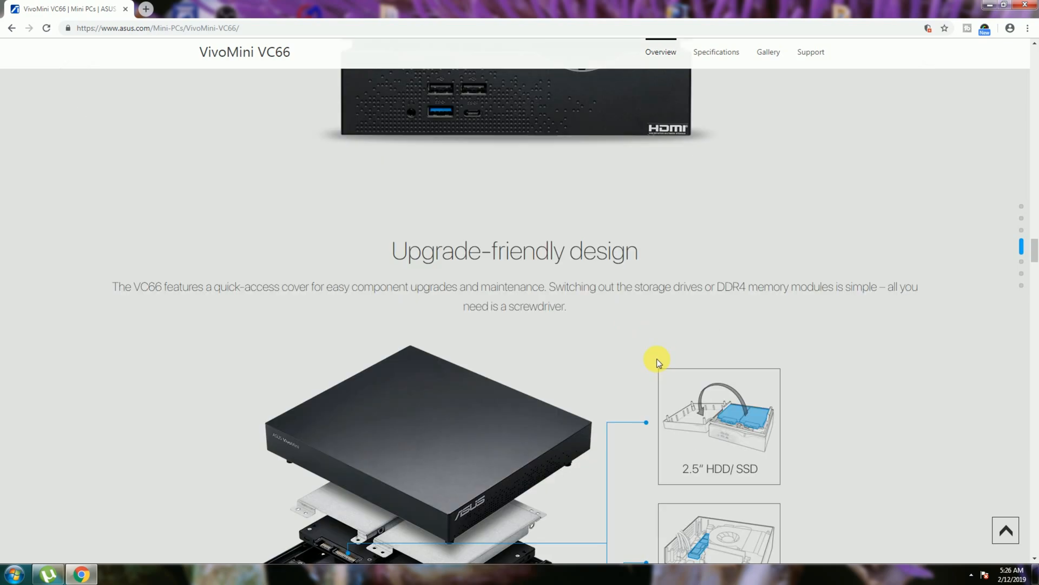
scroll(657, 358, "up", 1)
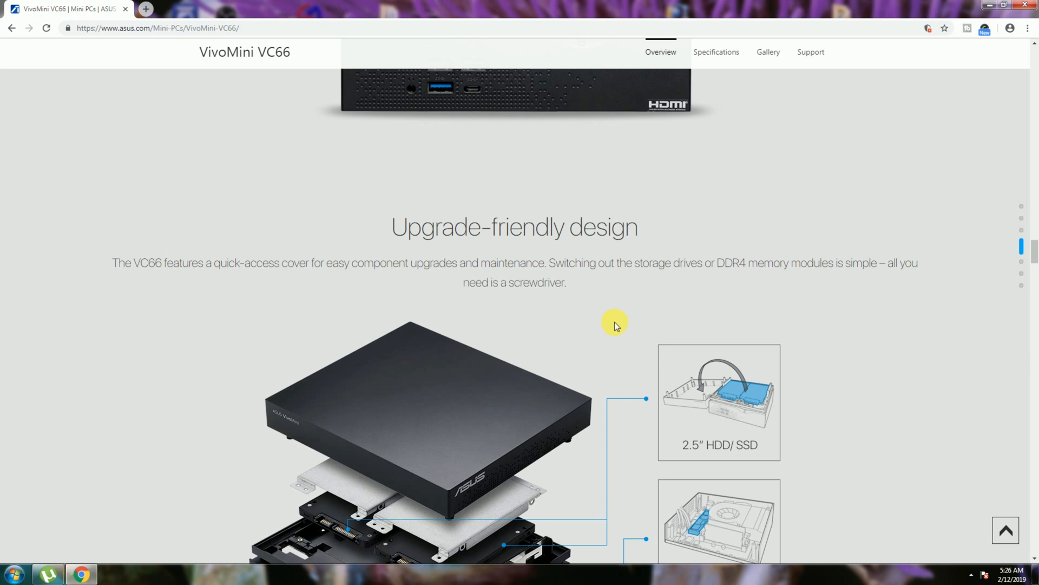
scroll(615, 322, "down", 4)
scroll(615, 322, "down", 1)
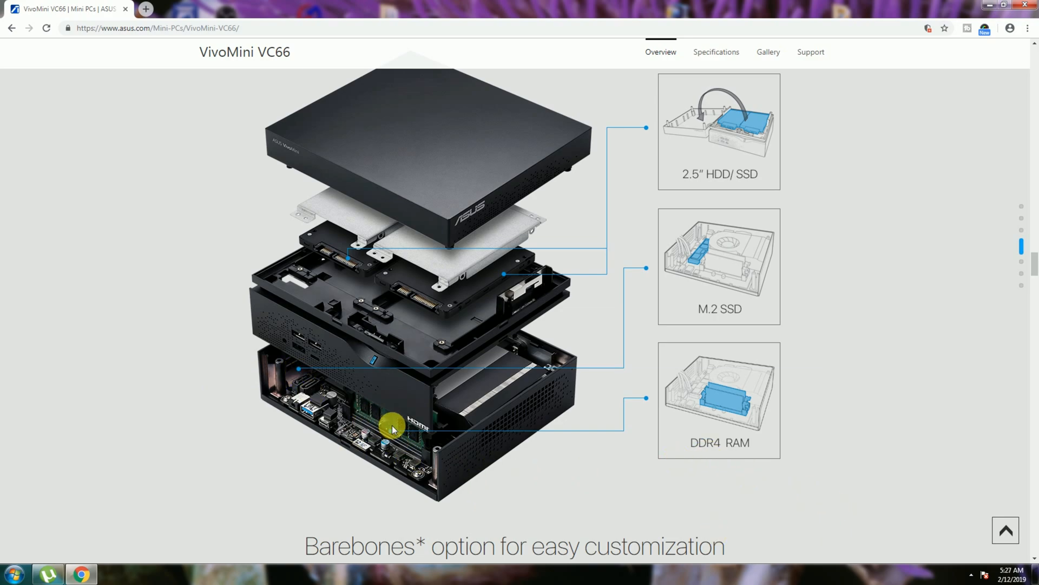
scroll(794, 390, "up", 3)
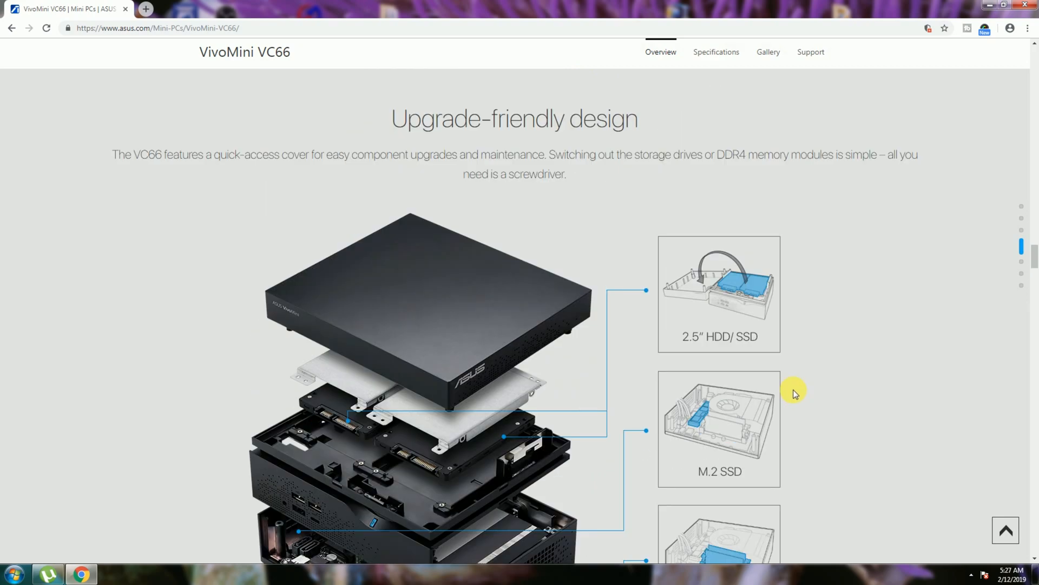
scroll(793, 388, "down", 2)
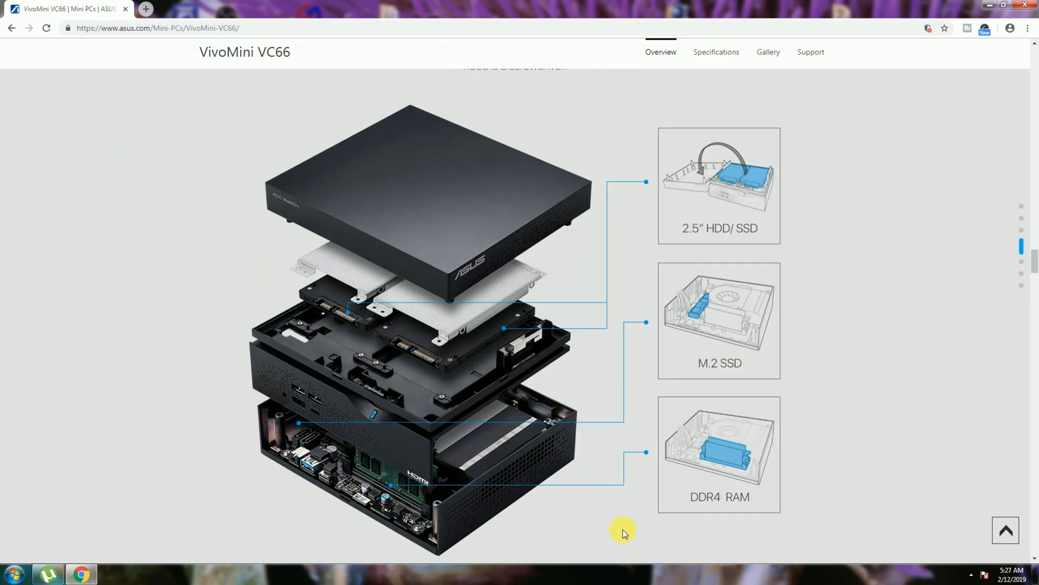
scroll(623, 529, "down", 3)
scroll(653, 466, "down", 3)
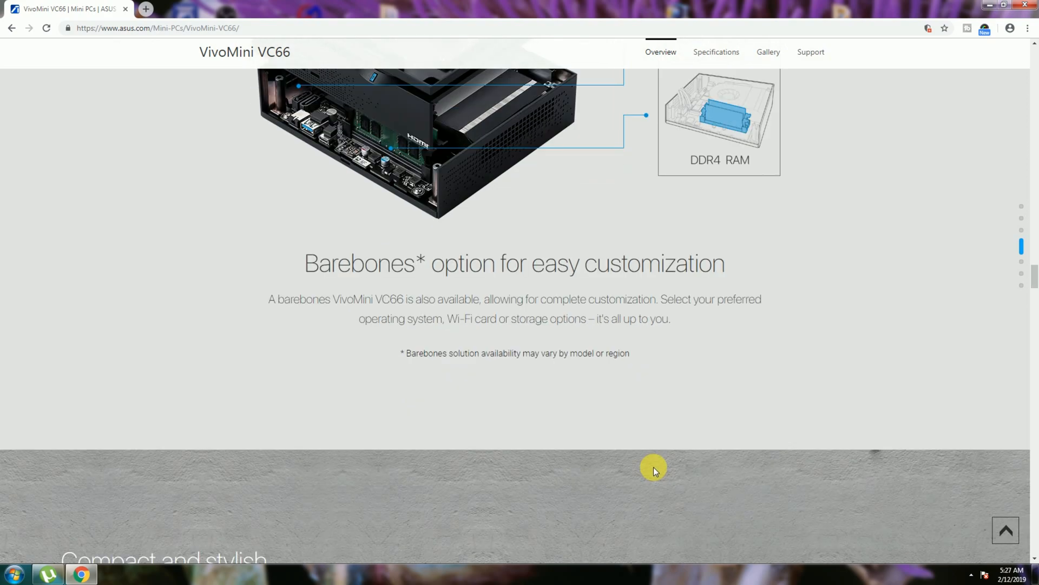
scroll(654, 467, "down", 3)
scroll(654, 467, "down", 2)
scroll(655, 467, "down", 2)
scroll(654, 466, "down", 3)
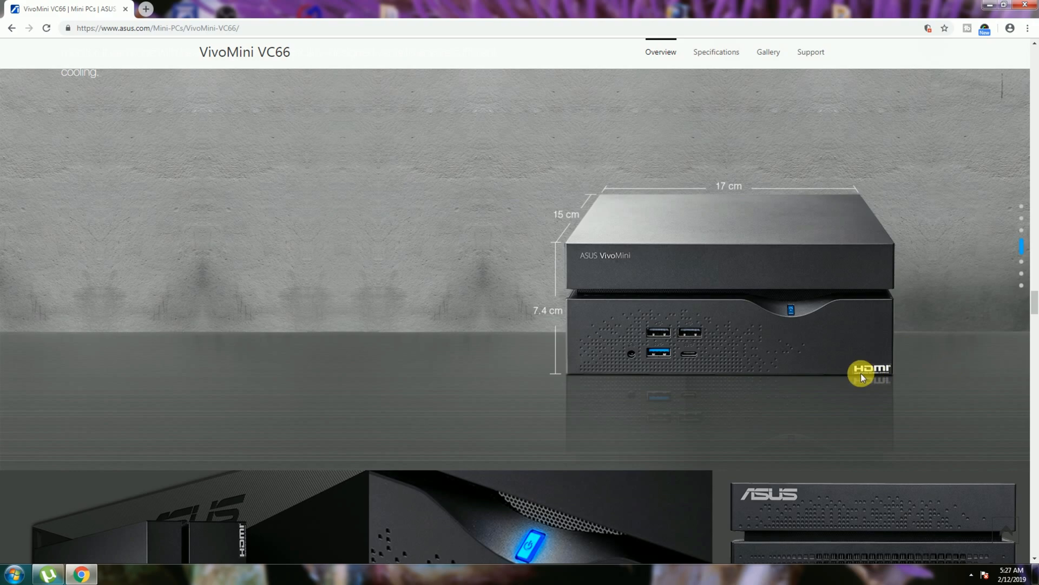
scroll(861, 373, "down", 3)
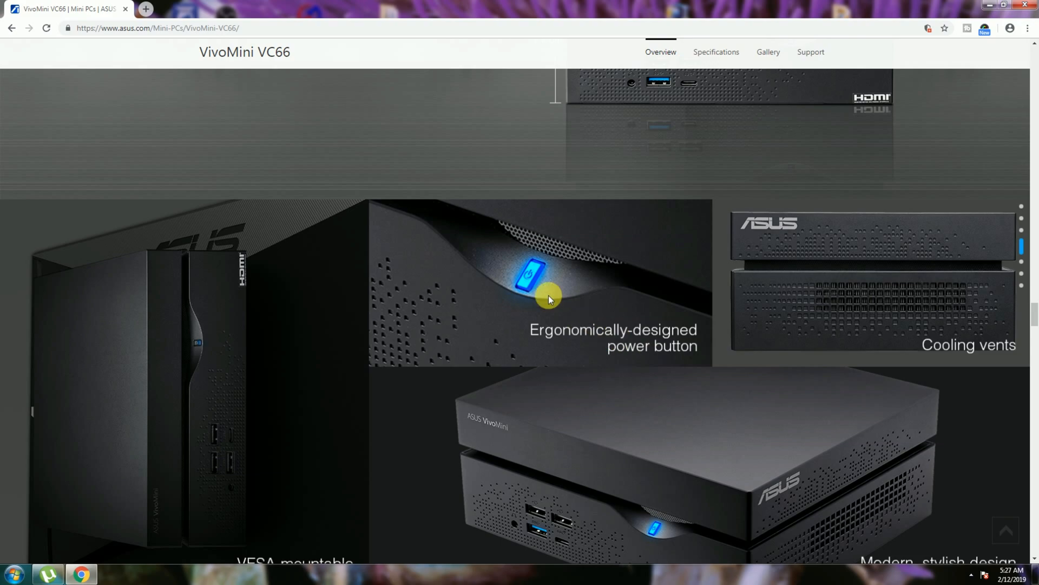
scroll(778, 391, "down", 2)
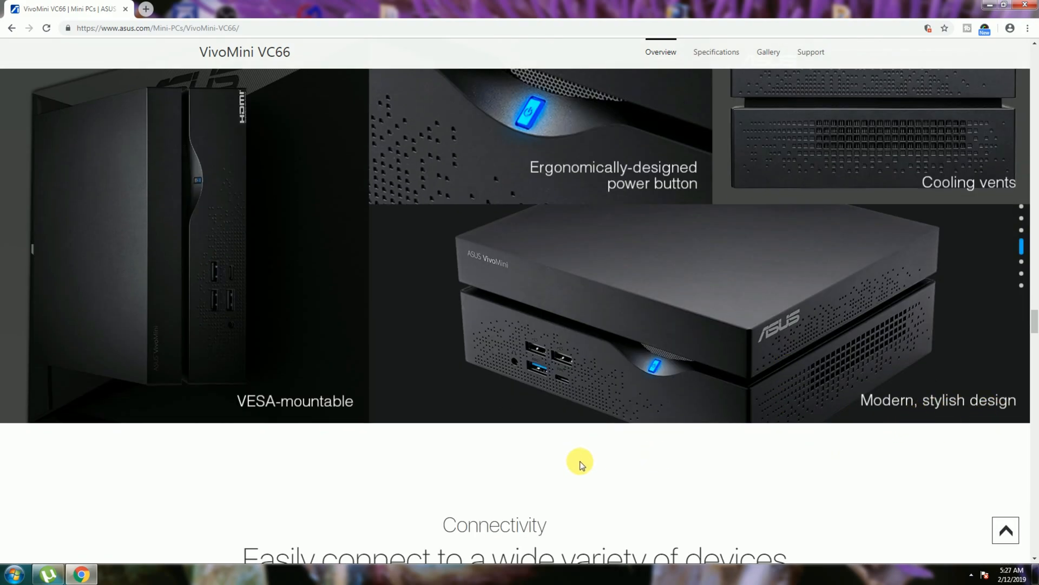
scroll(587, 465, "down", 3)
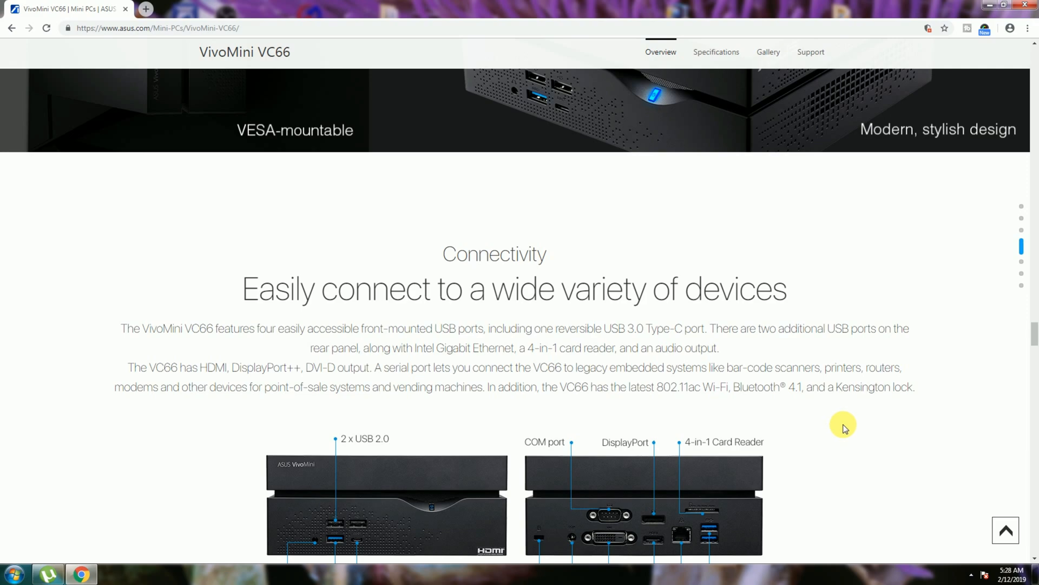
scroll(876, 415, "down", 2)
scroll(875, 415, "down", 2)
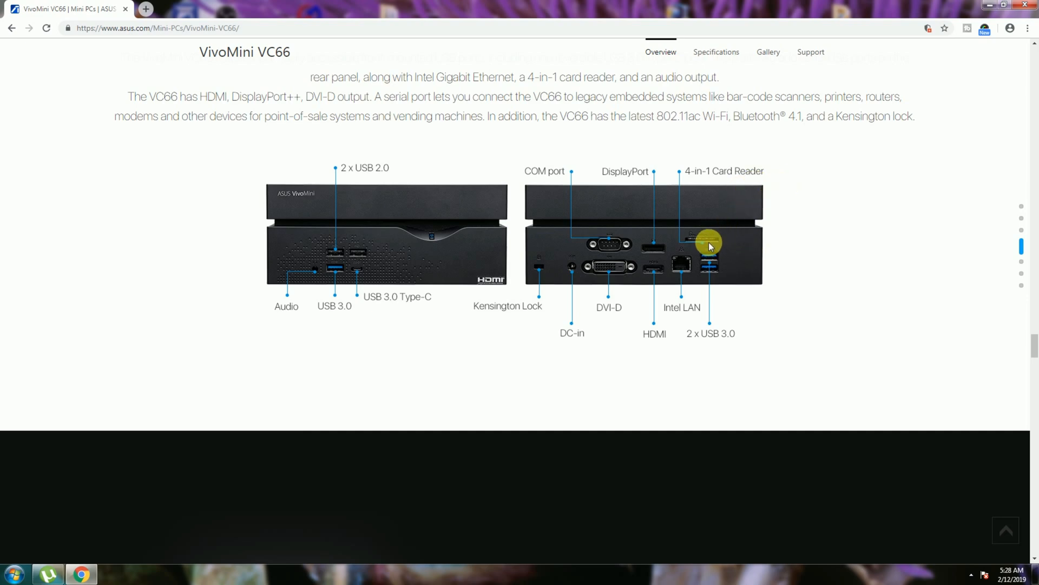
scroll(792, 303, "down", 3)
scroll(792, 303, "down", 2)
scroll(782, 318, "down", 2)
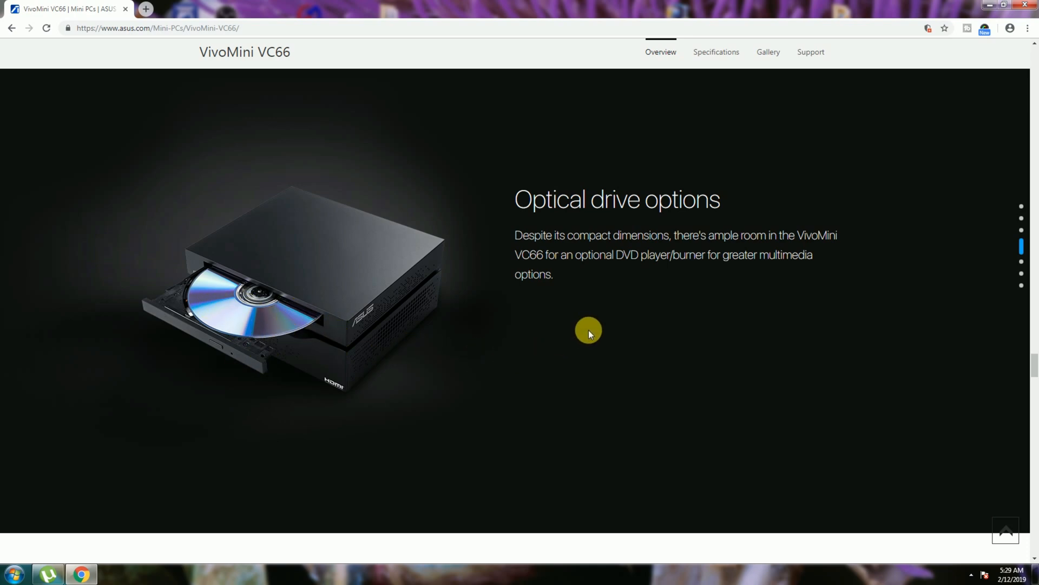
scroll(589, 329, "down", 3)
scroll(586, 329, "down", 3)
scroll(584, 332, "down", 3)
scroll(582, 336, "down", 2)
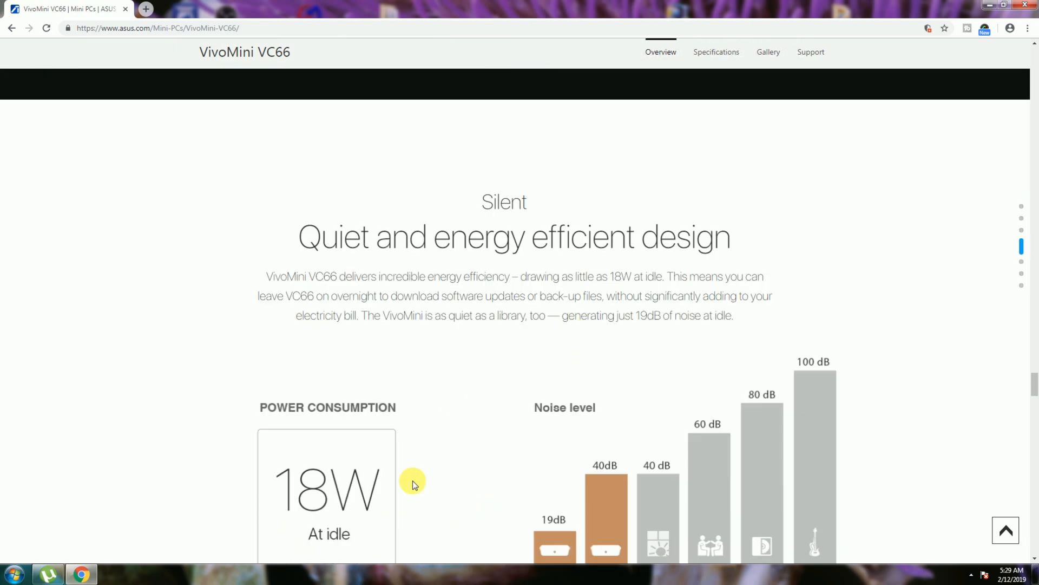
scroll(894, 351, "down", 2)
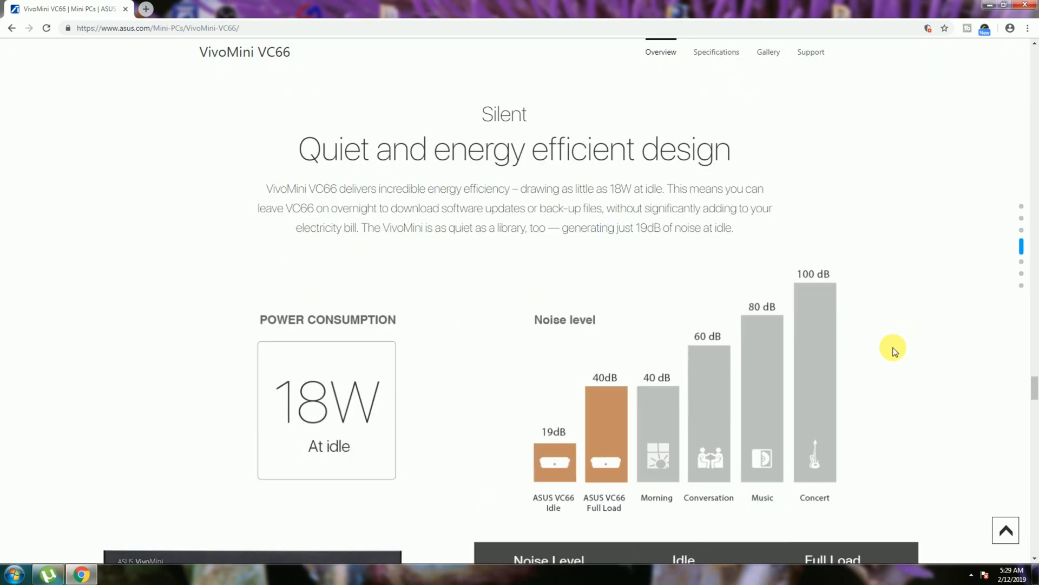
scroll(894, 351, "down", 1)
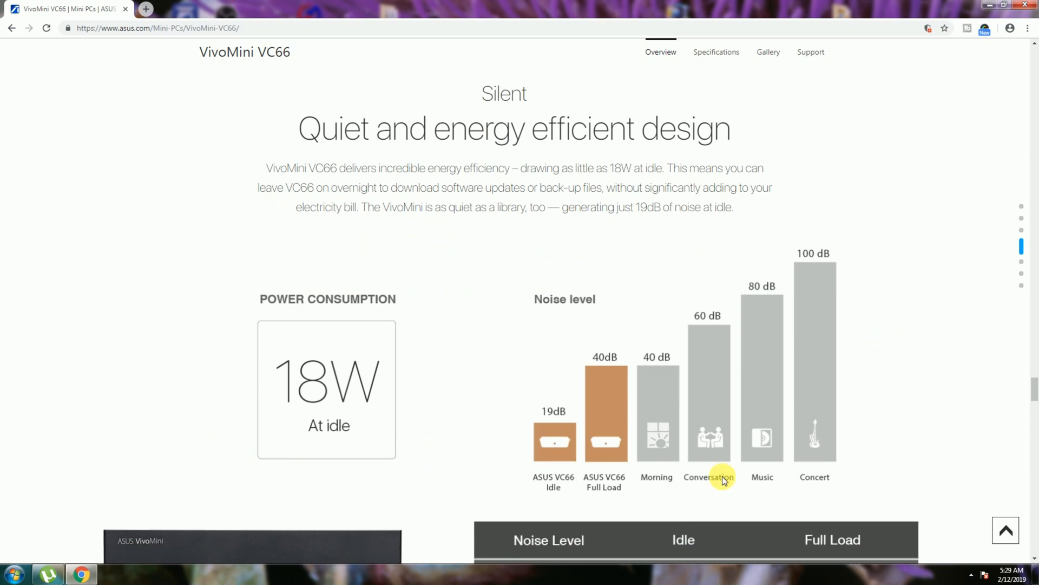
scroll(870, 466, "down", 4)
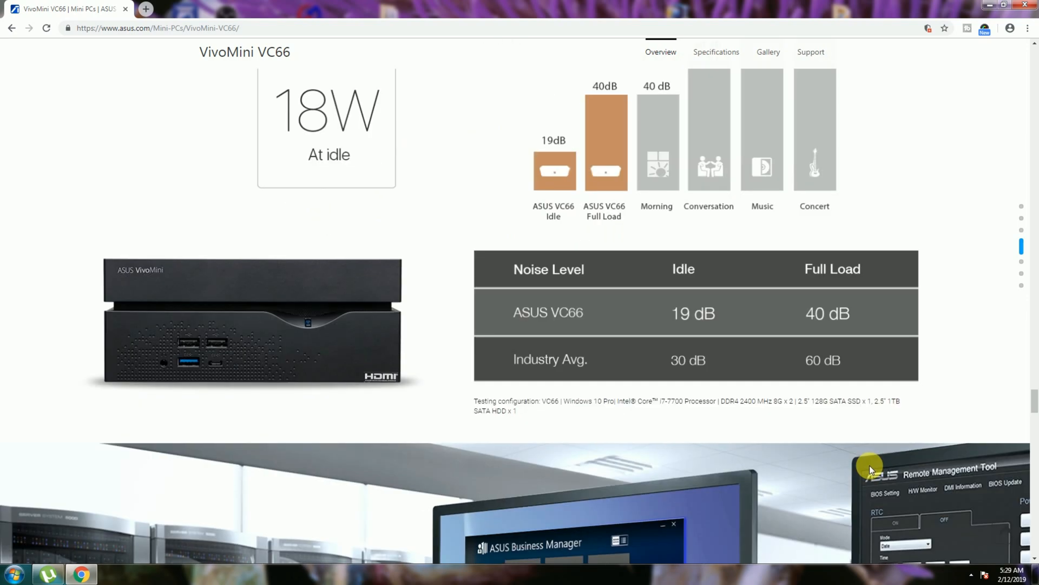
scroll(609, 481, "down", 5)
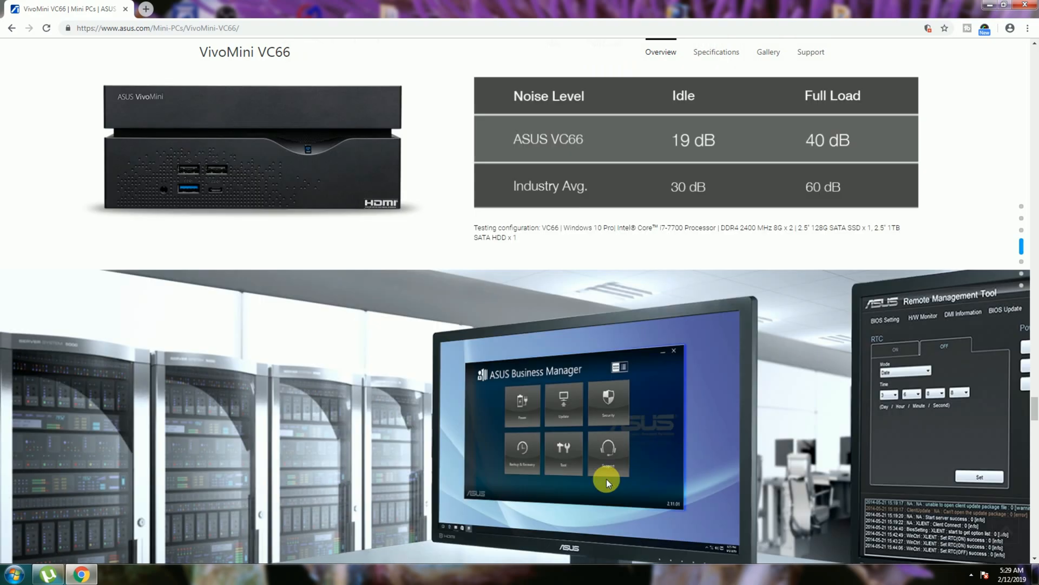
scroll(706, 491, "down", 1)
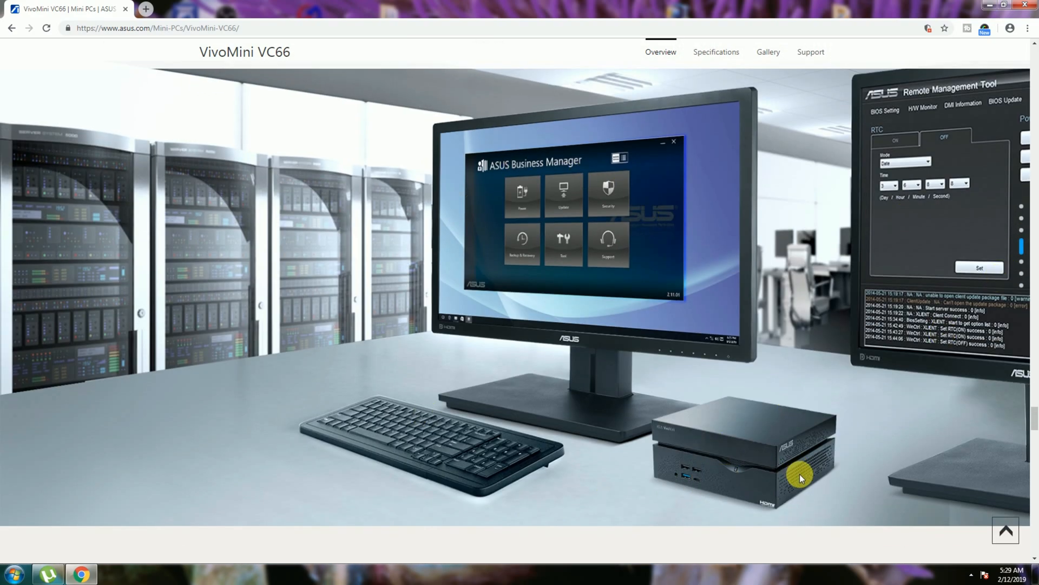
scroll(799, 473, "down", 4)
scroll(811, 470, "down", 3)
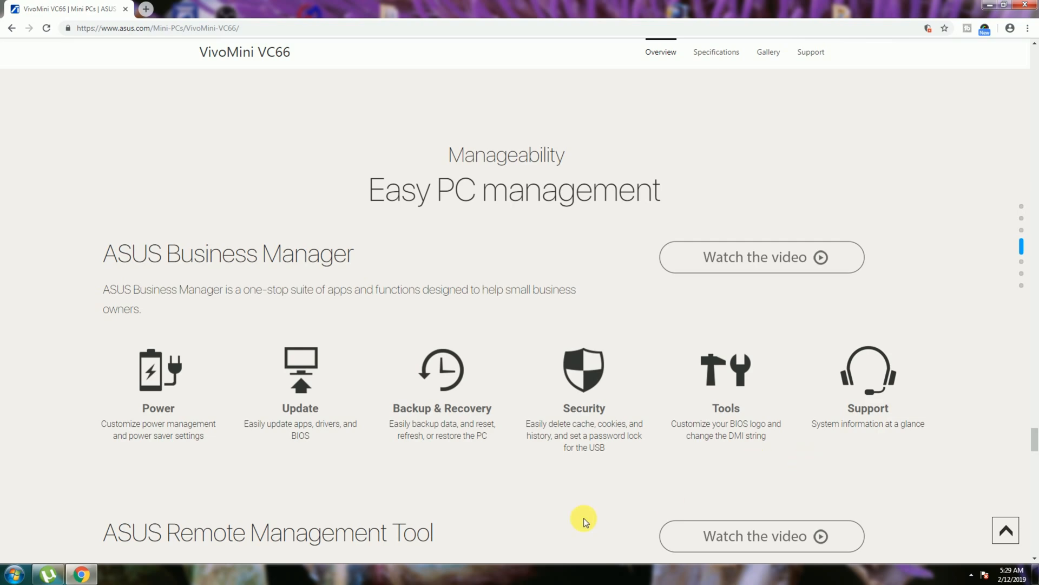
scroll(616, 502, "down", 4)
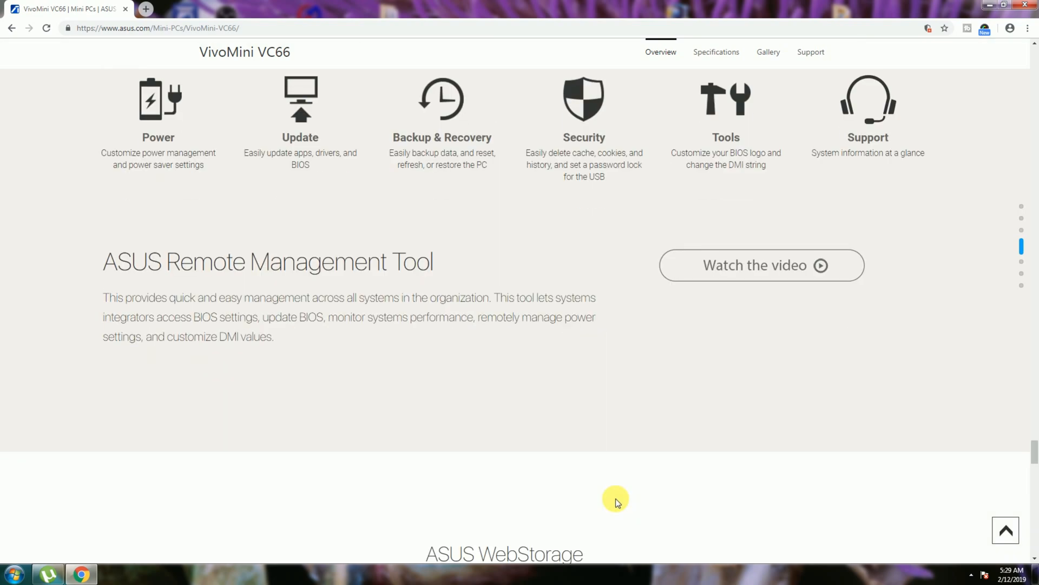
scroll(615, 501, "down", 5)
scroll(616, 501, "down", 4)
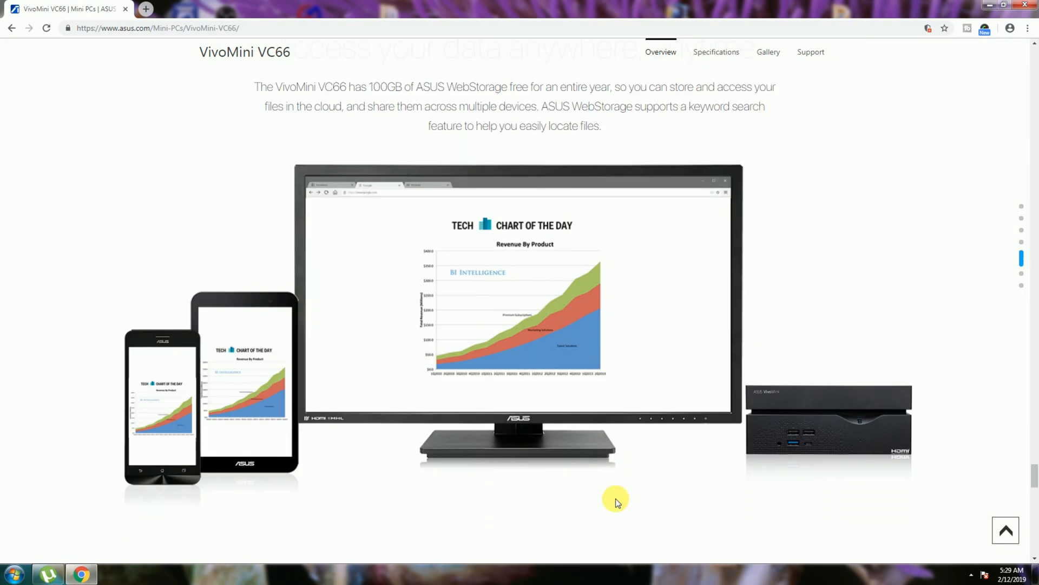
scroll(616, 501, "up", 2)
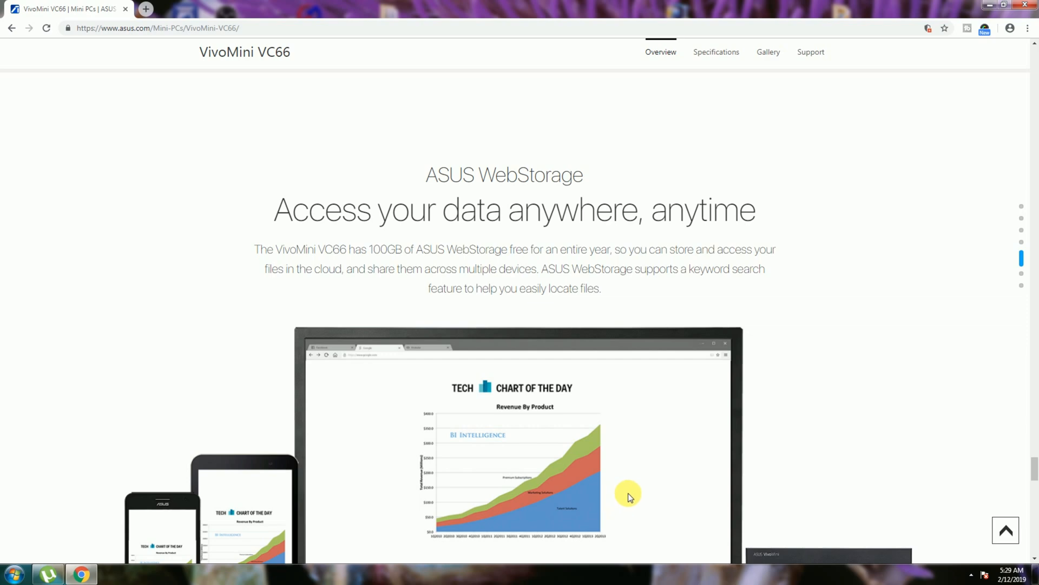
scroll(611, 382, "down", 4)
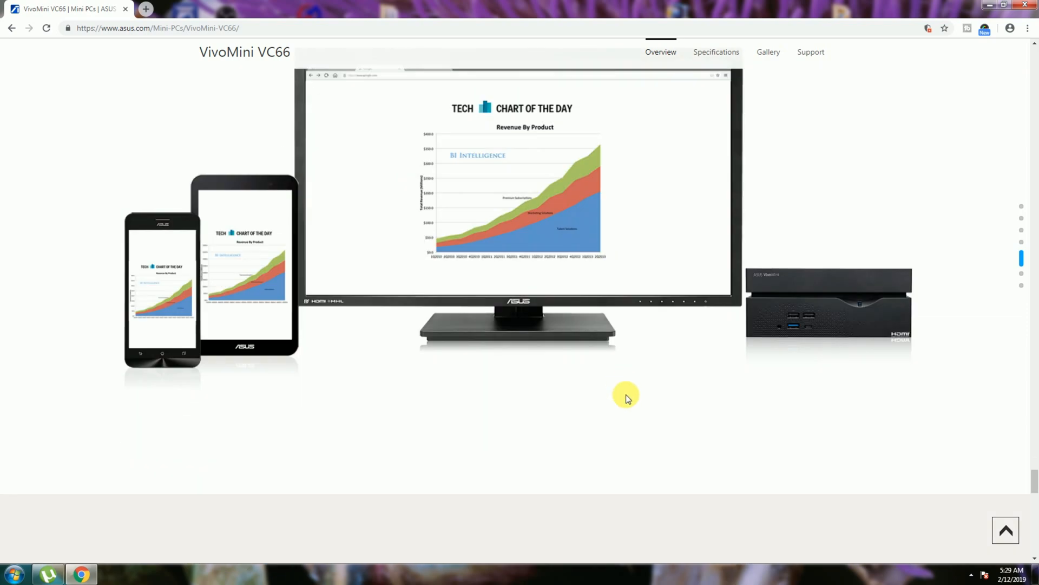
scroll(625, 394, "down", 5)
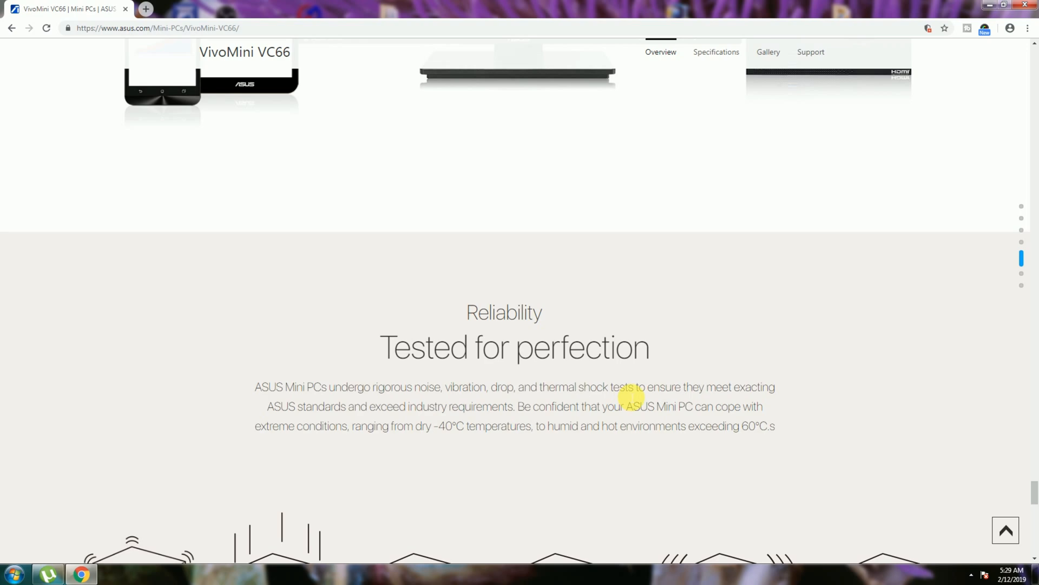
scroll(627, 392, "down", 2)
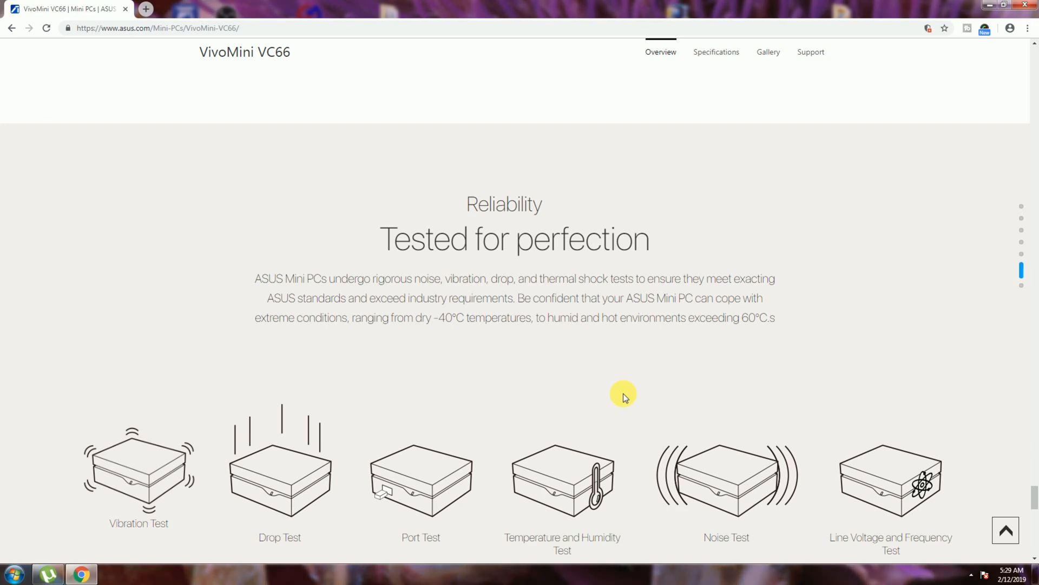
scroll(604, 380, "down", 2)
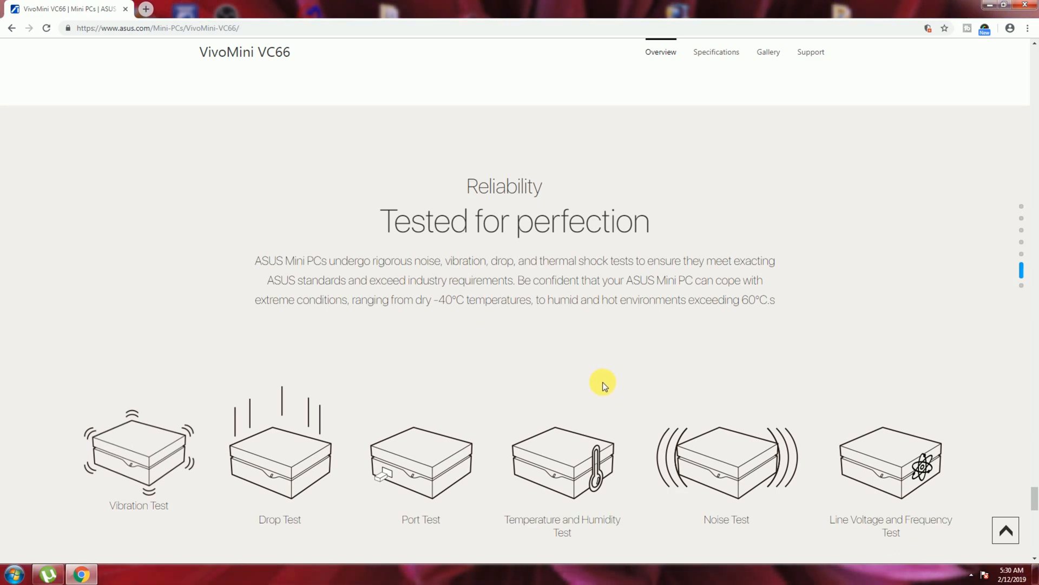
scroll(601, 383, "down", 5)
scroll(599, 384, "down", 3)
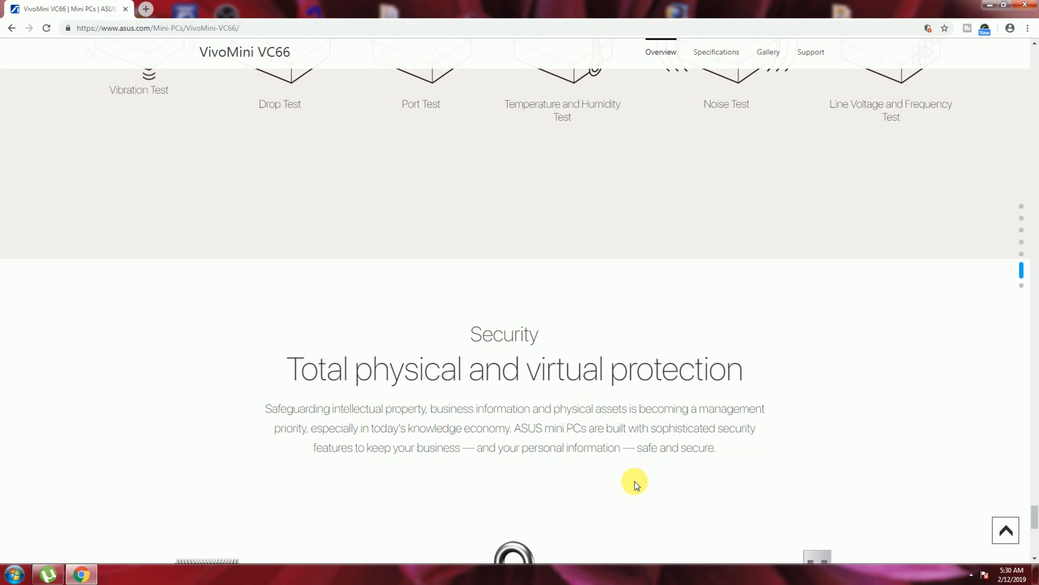
scroll(675, 471, "down", 3)
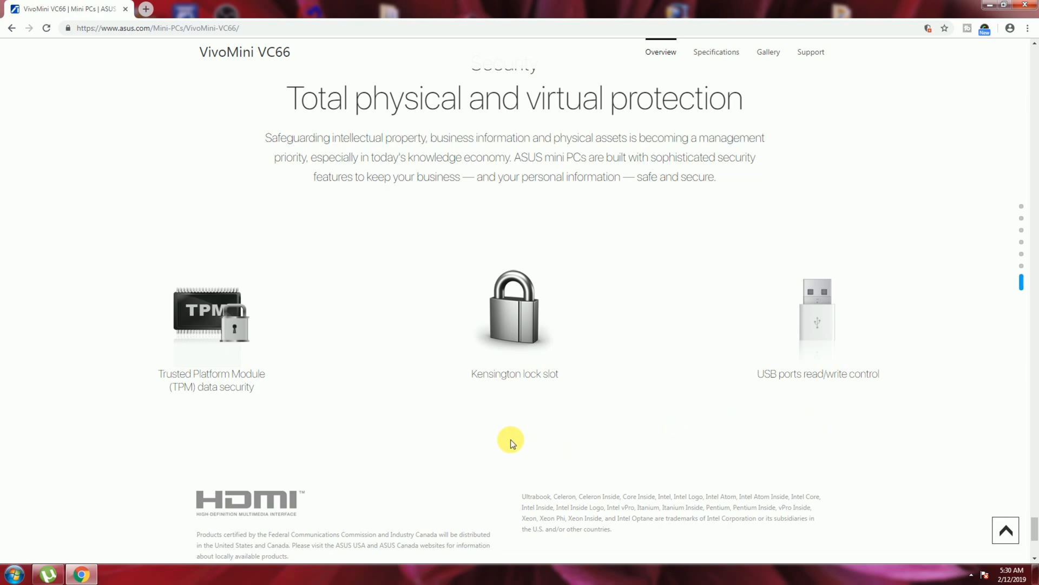
mouse_move(211, 325)
scroll(558, 421, "down", 3)
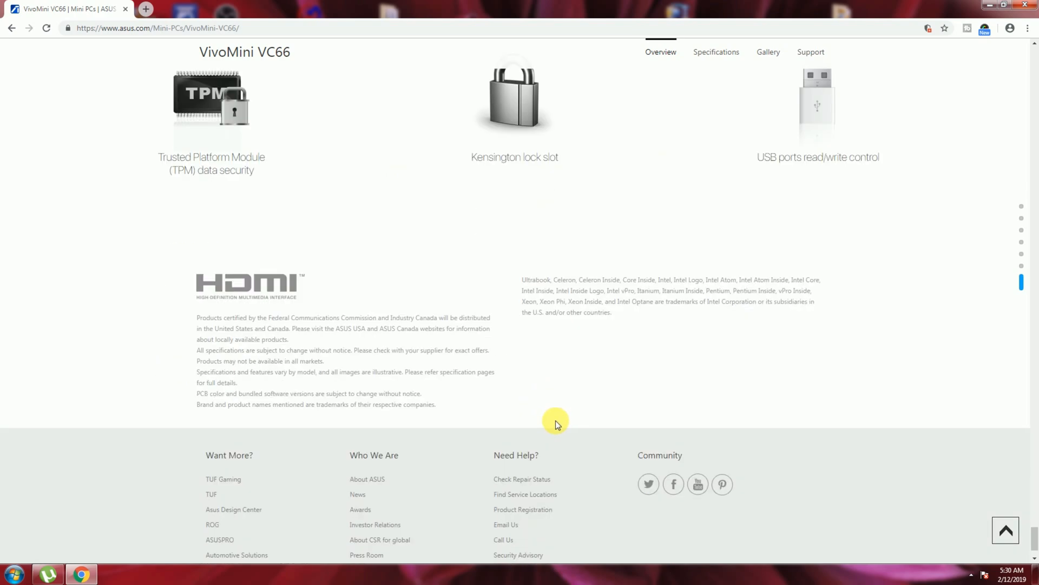